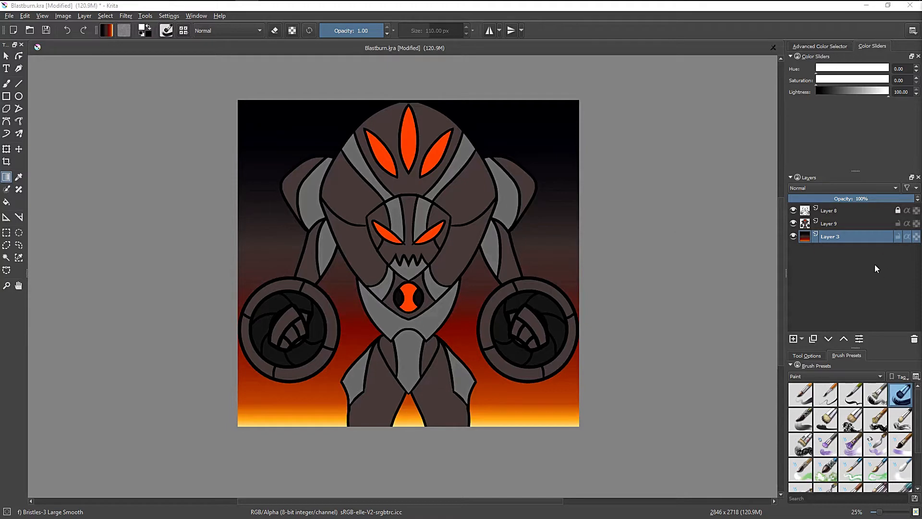
Hide Layer 3 and Layer 8, and select all the orange areas on Layer 9 with the Similar Color Selection tool.
left_click(793, 237)
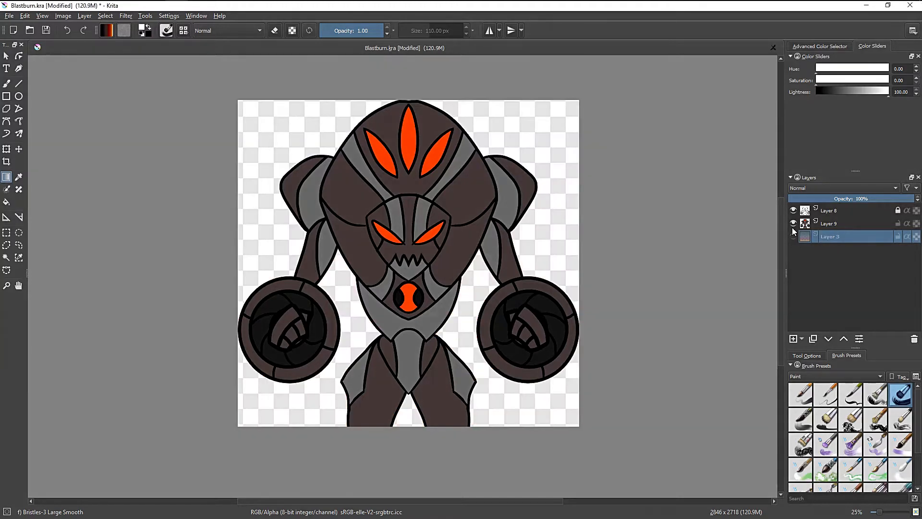
left_click(794, 212)
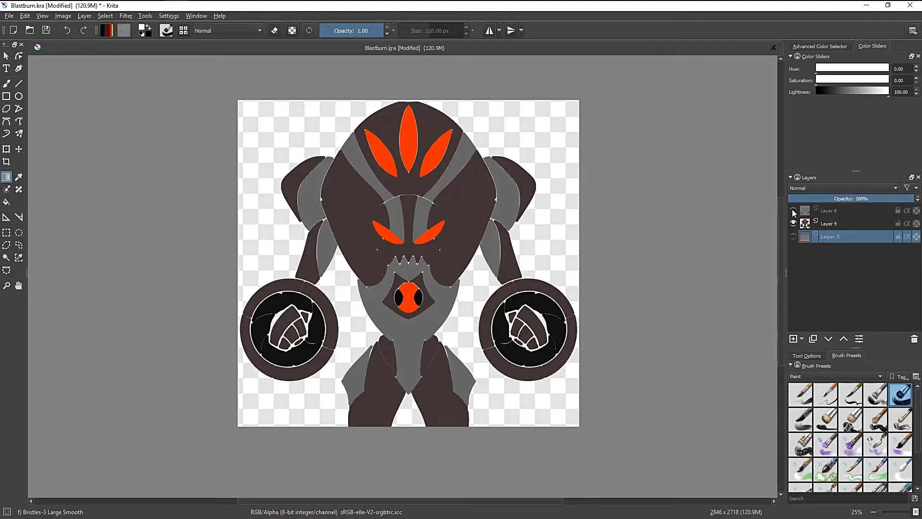
left_click(836, 225)
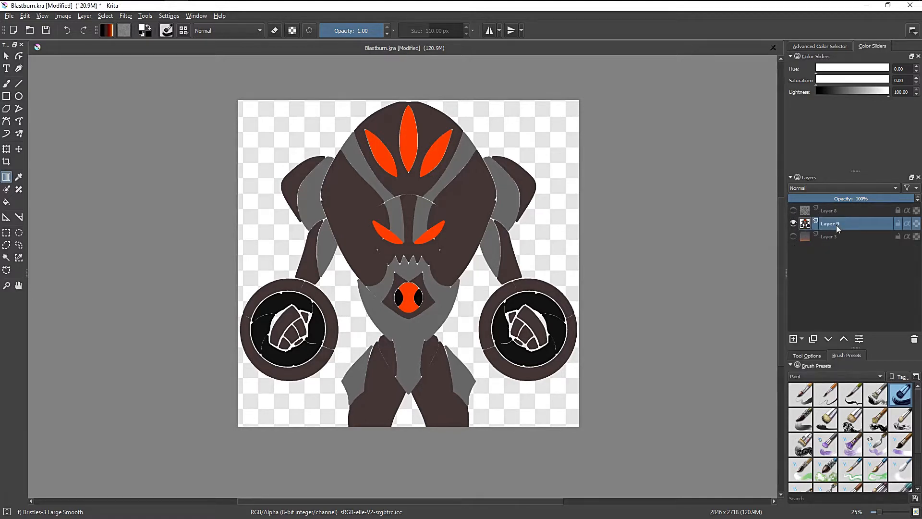
left_click(19, 257)
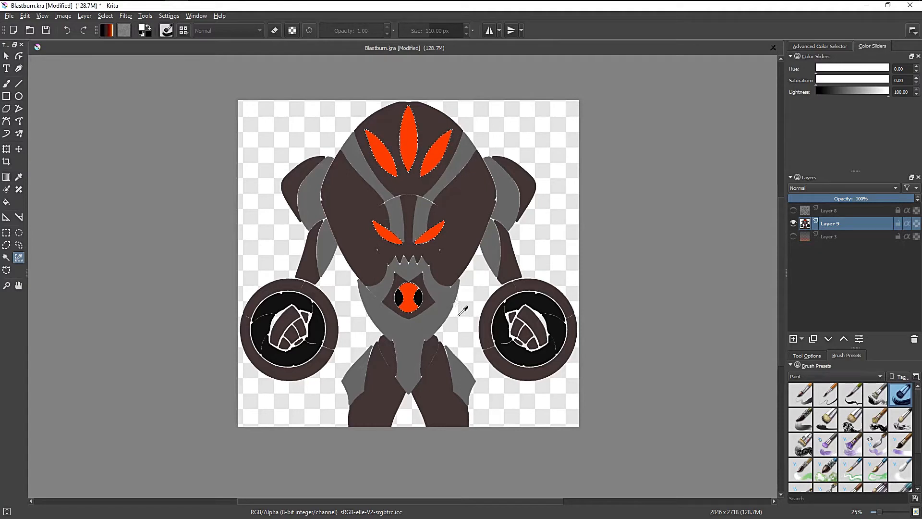
left_click(7, 232)
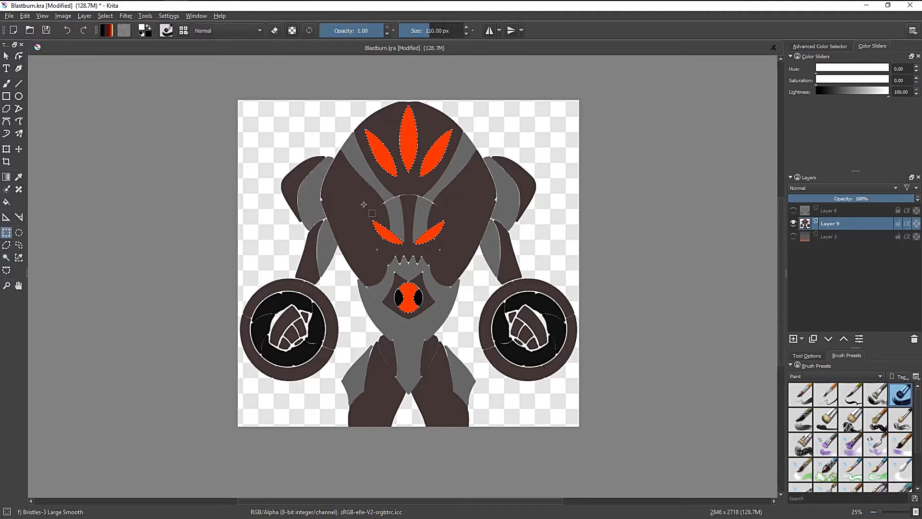
left_click_drag(363, 204, 468, 264)
key("ctrl+z")
Add a new paint layer above Layer 9 and sample the orange of the central head marking as the foreground colour.
left_click(794, 339)
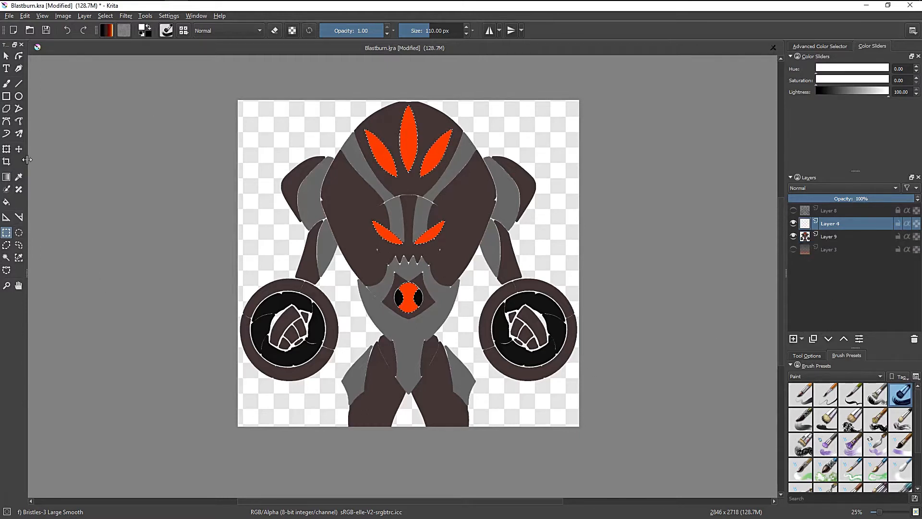
left_click(22, 179)
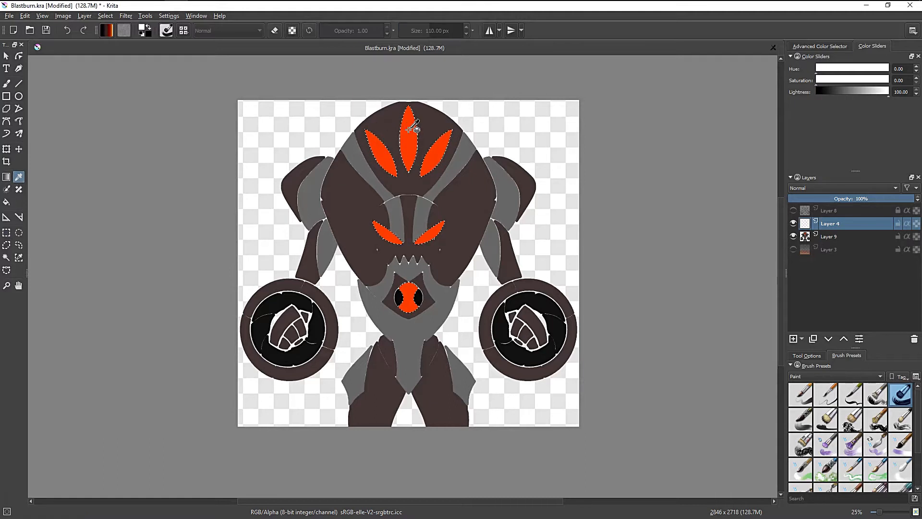
left_click(409, 129)
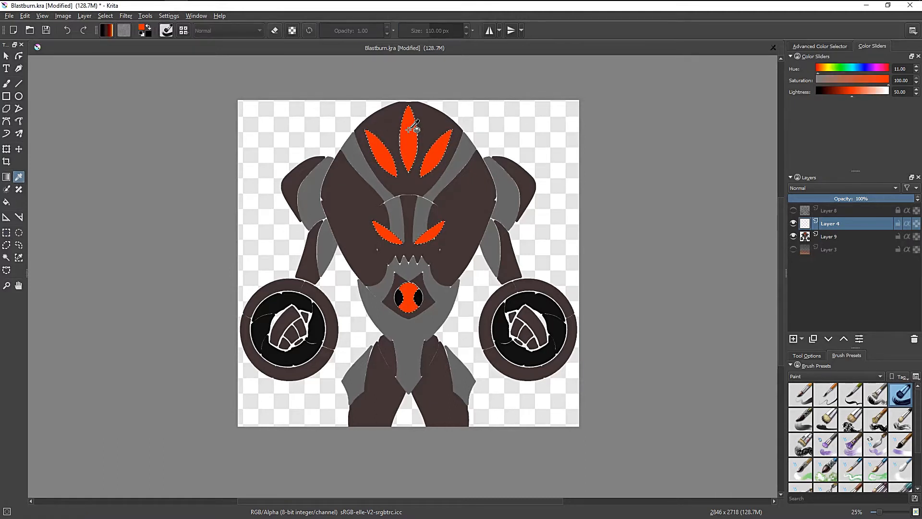
Hide Layer 9, fill the selected shapes on Layer 4 with the sampled orange, and clear the selection.
left_click(794, 237)
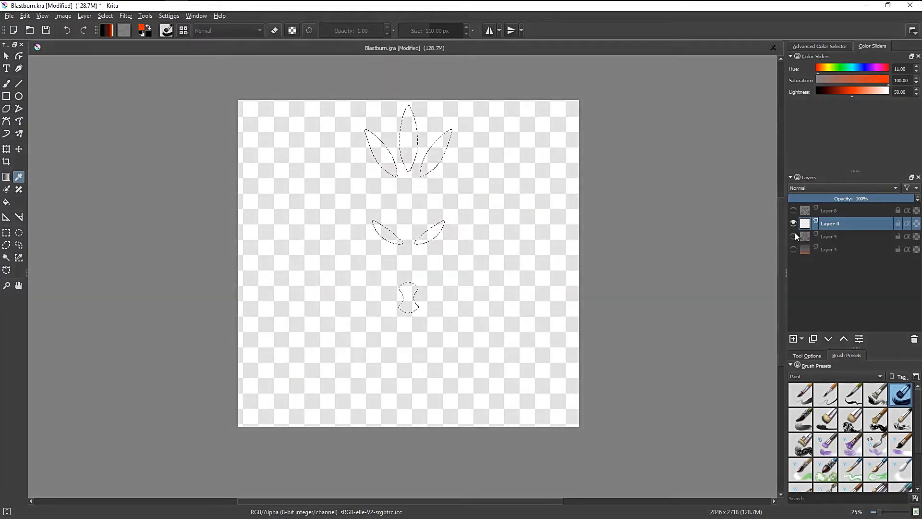
left_click(6, 202)
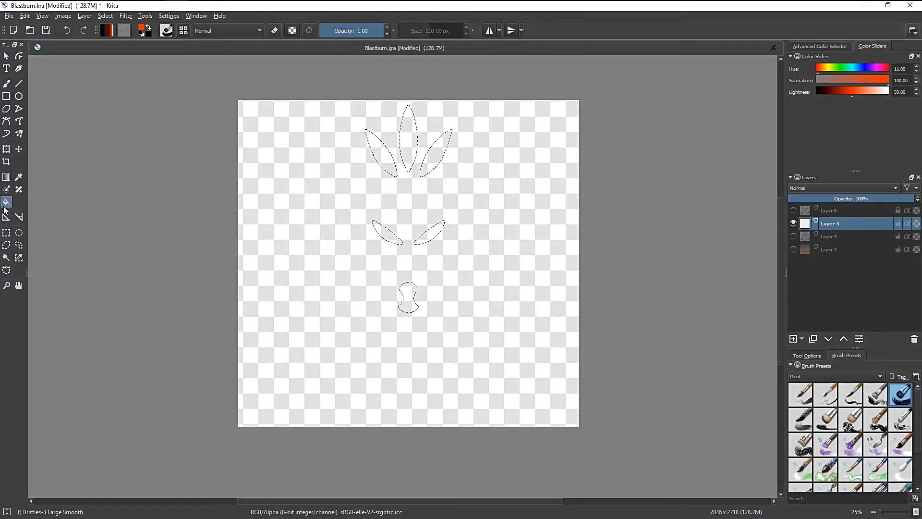
left_click(826, 237)
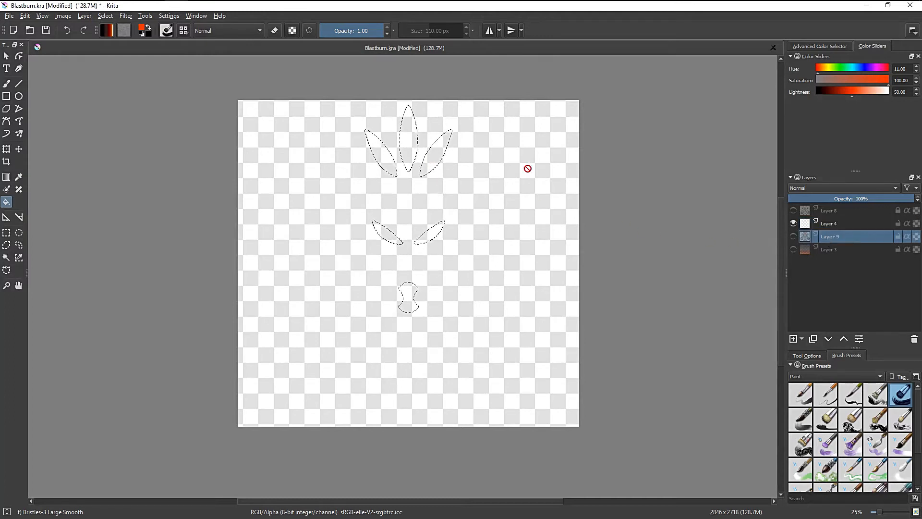
left_click(878, 223)
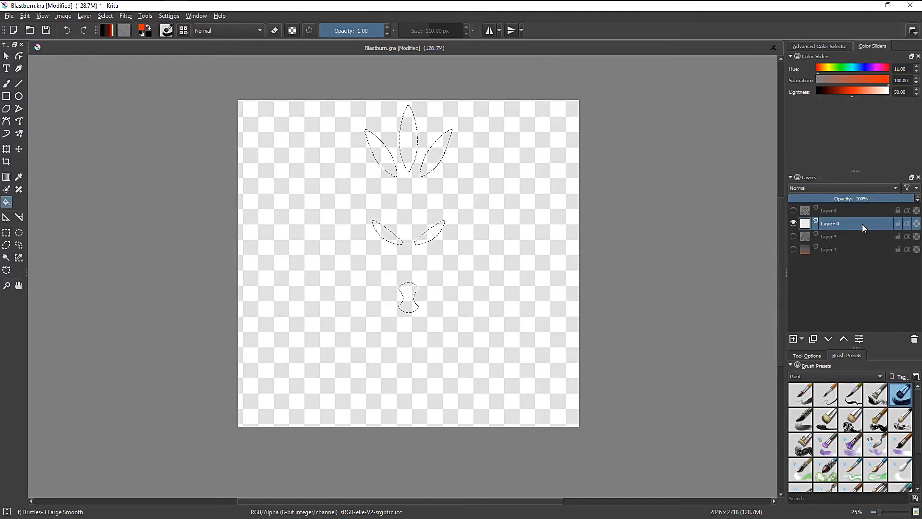
left_click(434, 153)
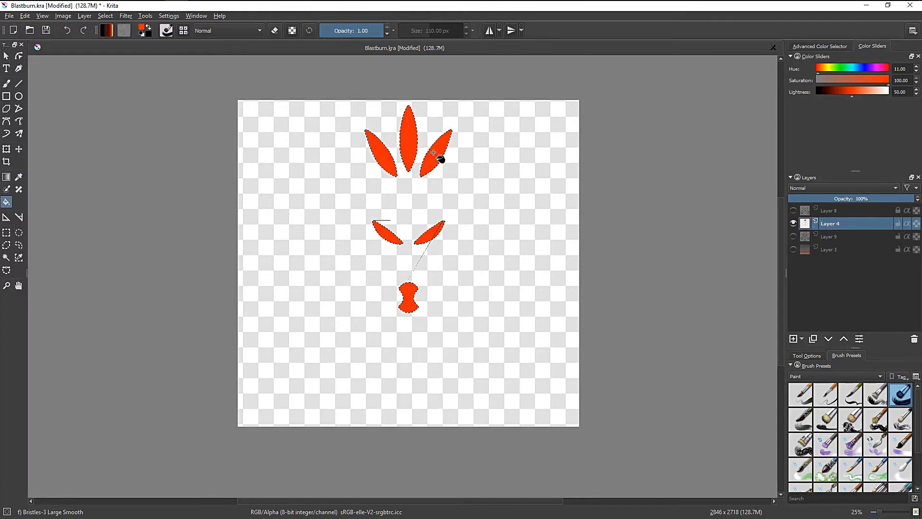
left_click(6, 233)
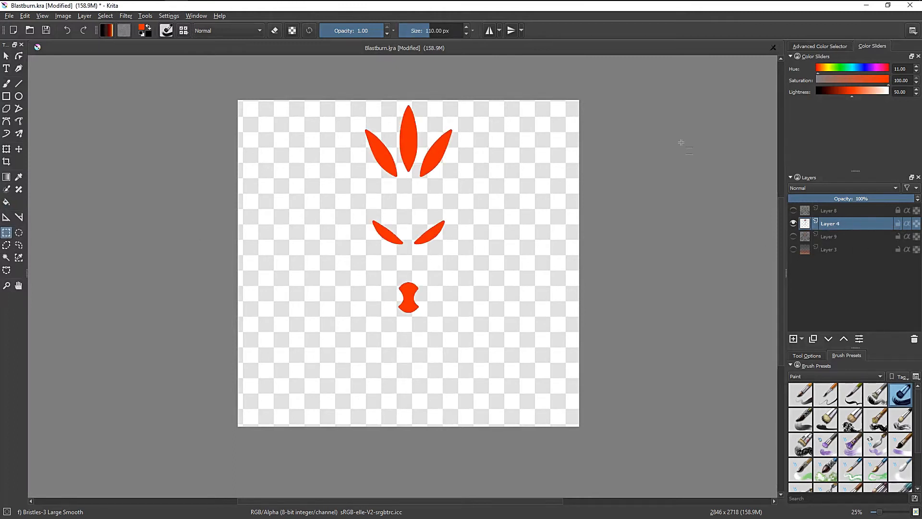
Show Layer 8, Layer 9 and Layer 3 again.
left_click(794, 210)
left_click(794, 237)
left_click(795, 249)
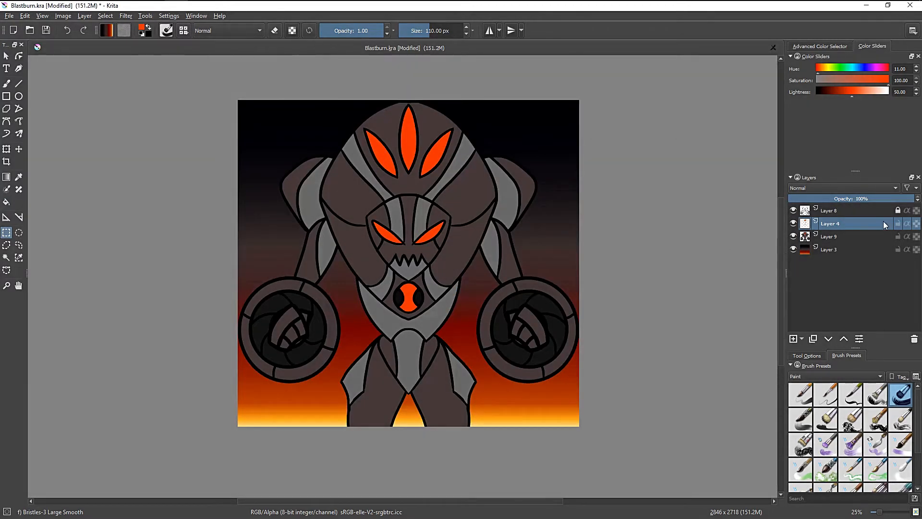
Apply a Gaussian Blur with a horizontal and vertical radius of about 146.38 px to Layer 4.
left_click(170, 17)
left_click(125, 16)
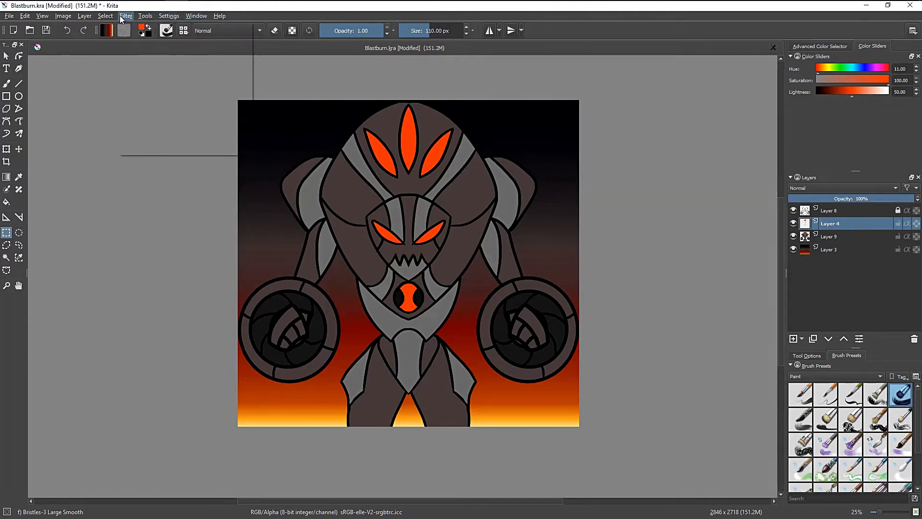
mouse_move(134, 61)
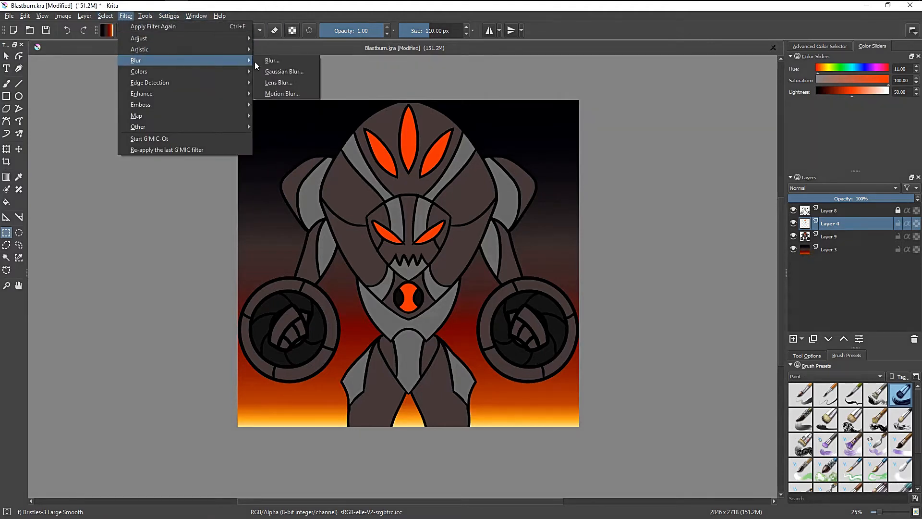
left_click(283, 73)
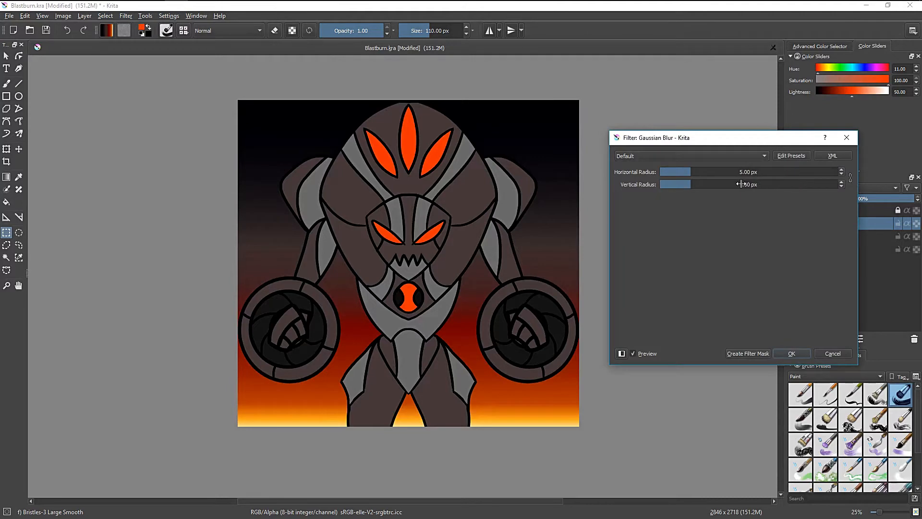
left_click(758, 184)
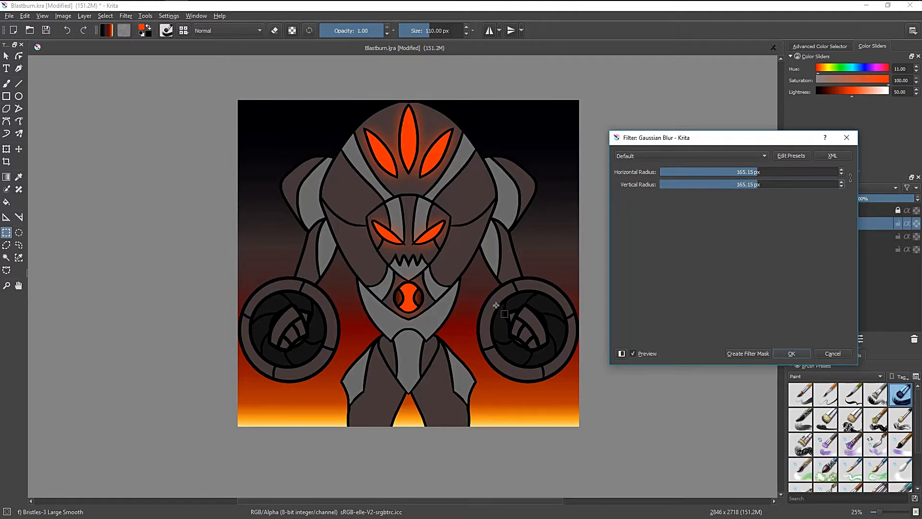
left_click(729, 171)
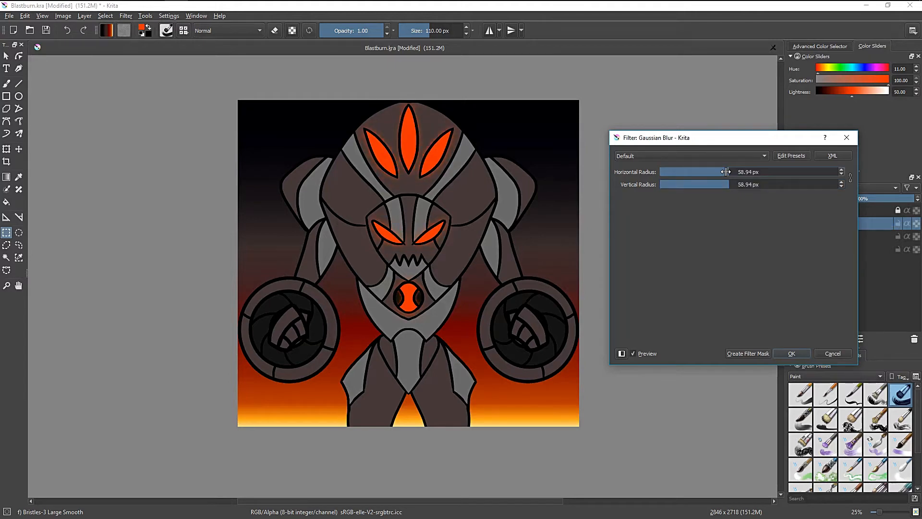
left_click(738, 172)
left_click(754, 183)
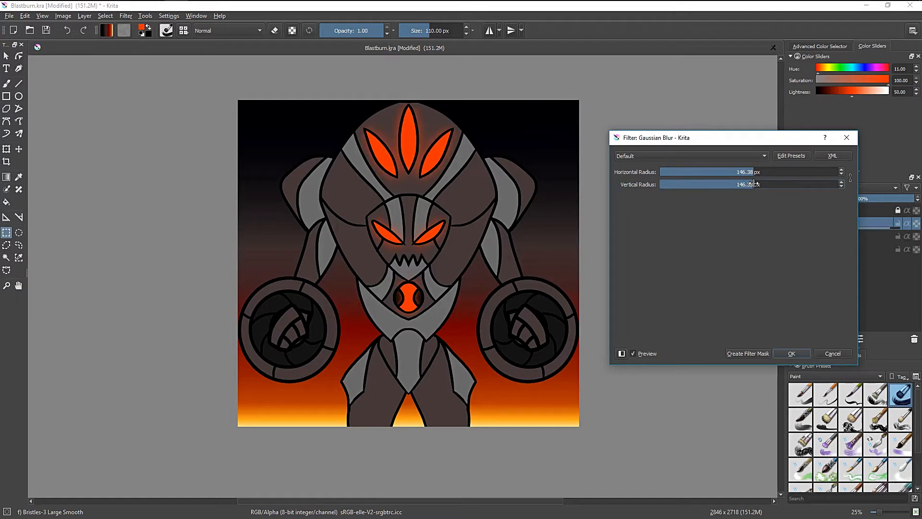
left_click(805, 352)
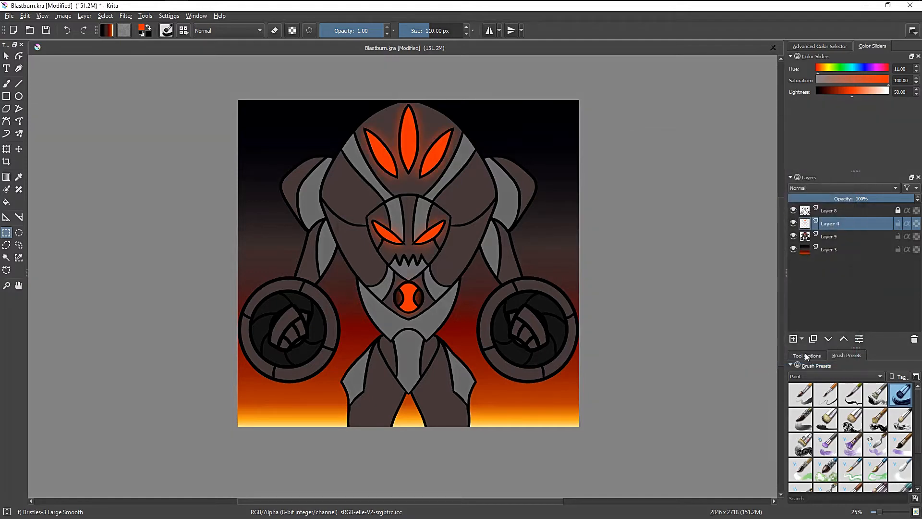
Move Layer 4 above the line art on Layer 8 and inspect the glow.
left_click(843, 340)
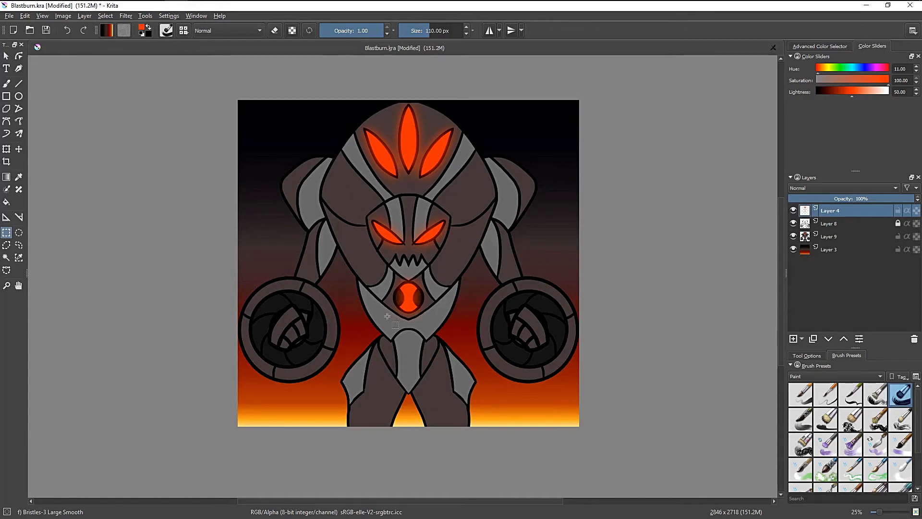
scroll(387, 316, "up", 4)
scroll(471, 277, "down", 4)
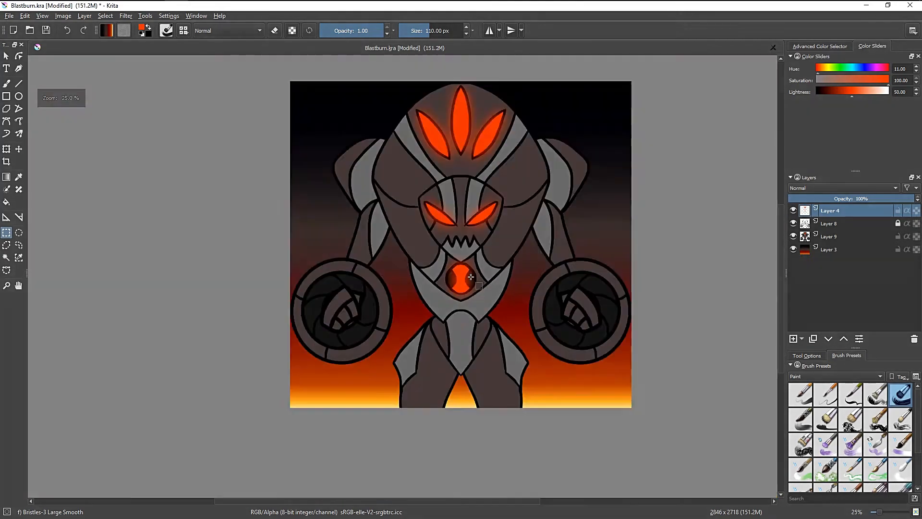
scroll(471, 278, "down", 2)
scroll(402, 108, "up", 3)
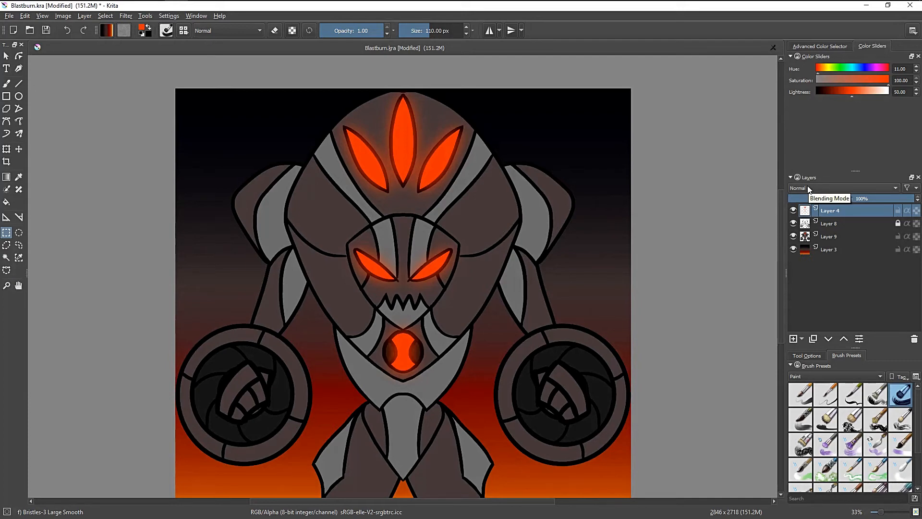
Set Layer 4's blending mode to Overlay and its opacity to 50%.
scroll(808, 186, "down", 1)
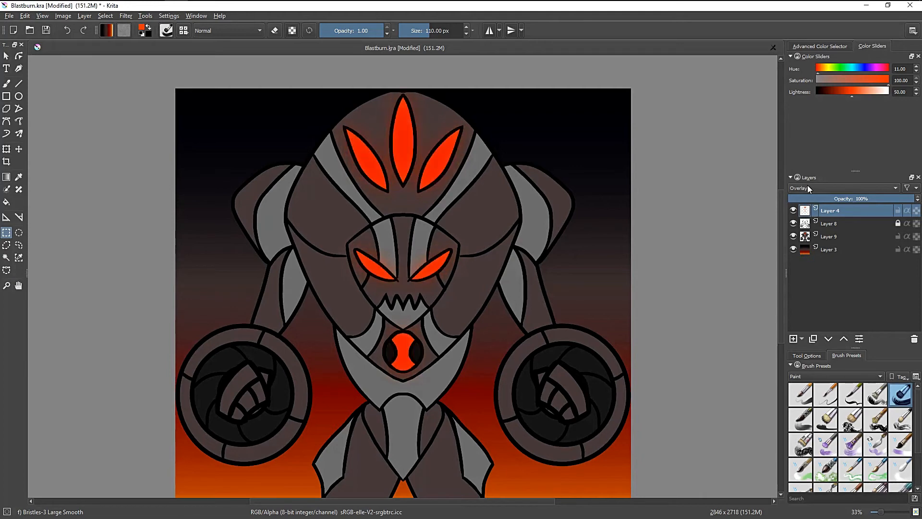
left_click(854, 199)
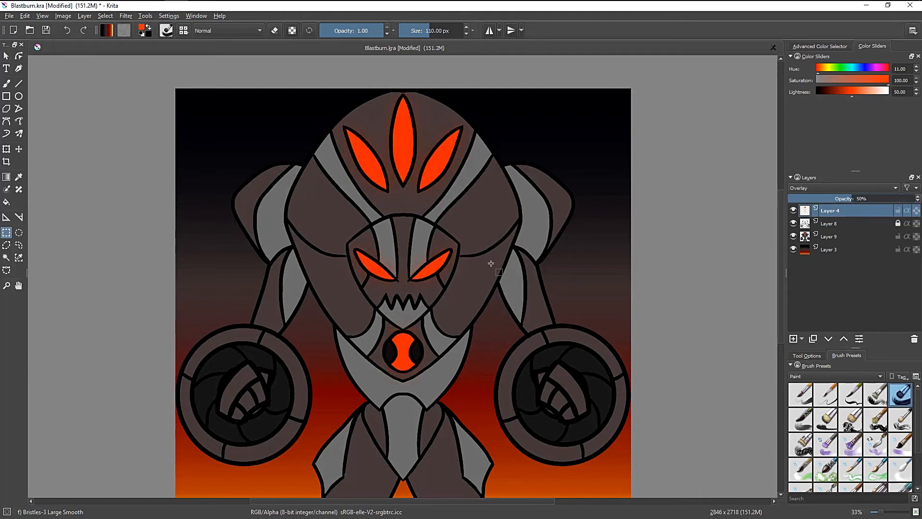
scroll(433, 266, "up", 5)
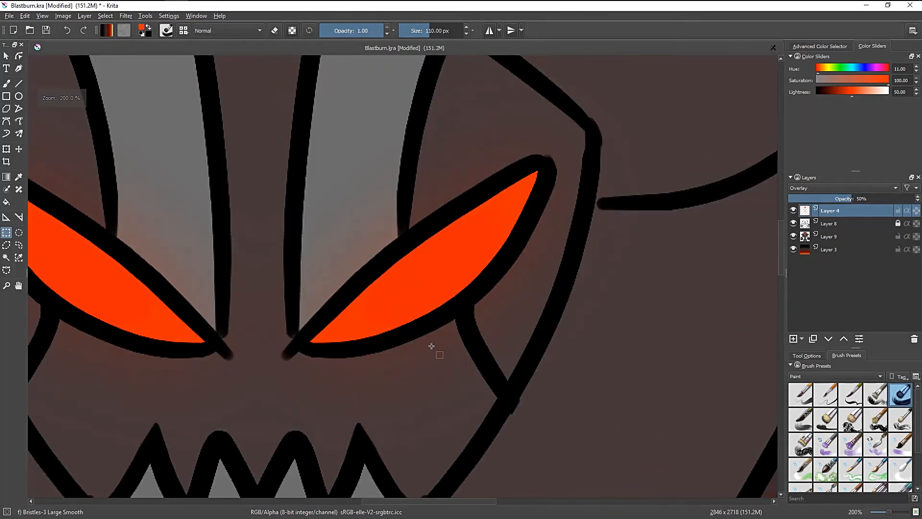
Duplicate Layer 4 and set the copy's blending mode to Grain Merge.
left_click(812, 339)
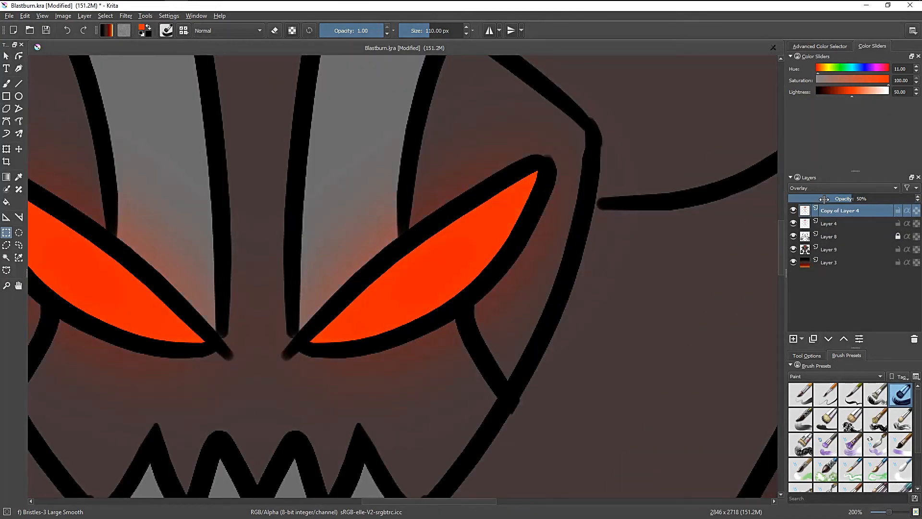
scroll(821, 191, "down", 3)
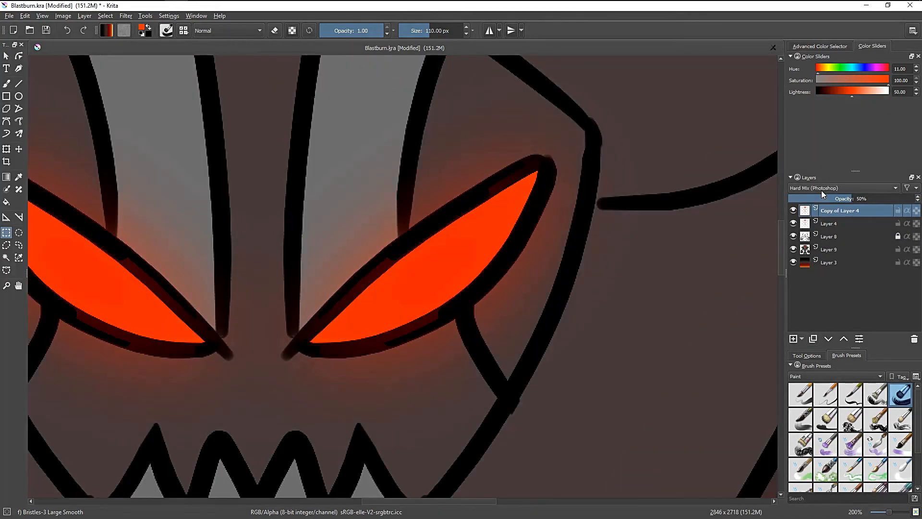
scroll(822, 190, "down", 2)
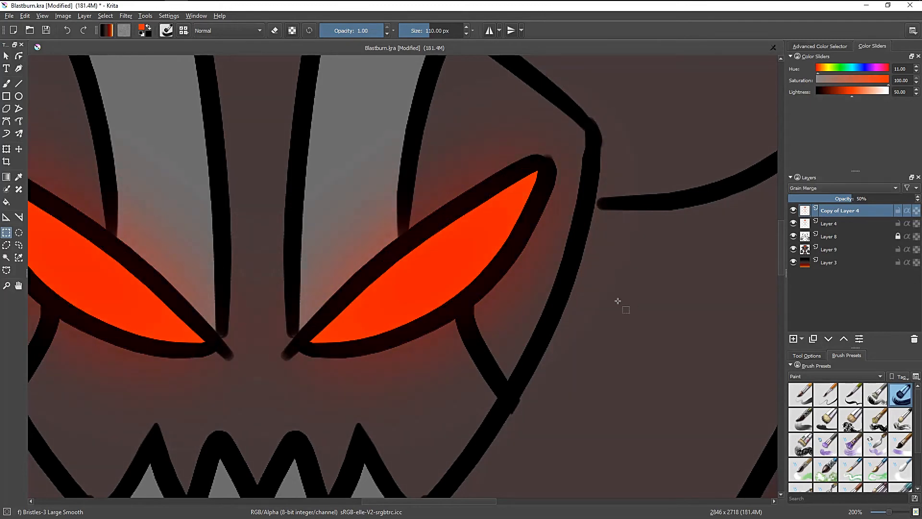
scroll(479, 317, "down", 5)
scroll(478, 317, "up", 5)
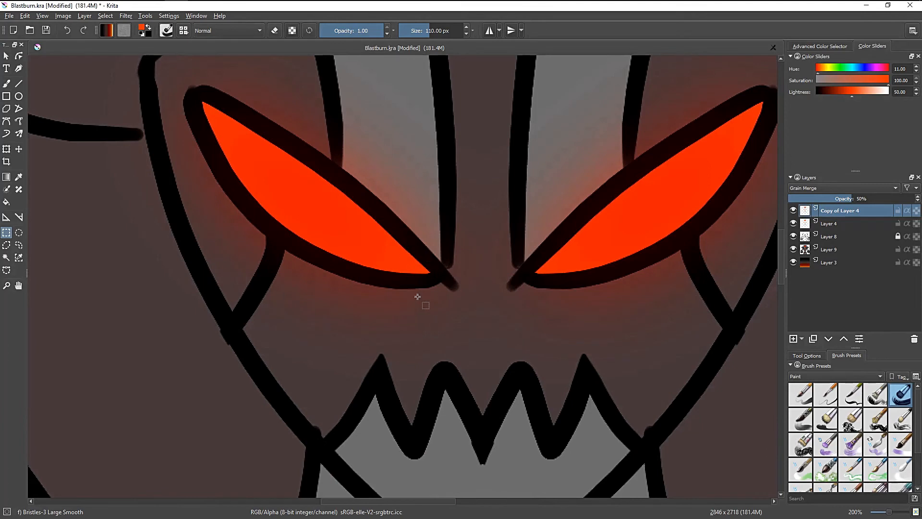
scroll(446, 304, "down", 5)
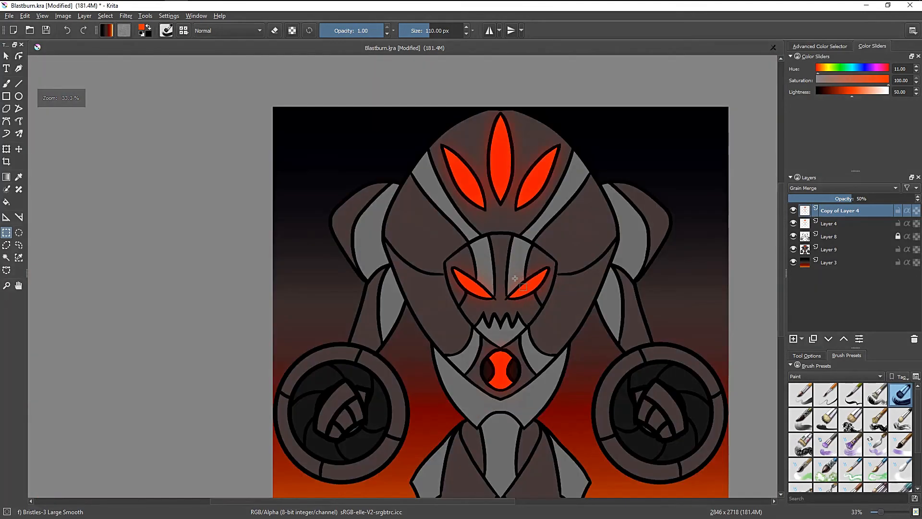
scroll(509, 295, "up", 4)
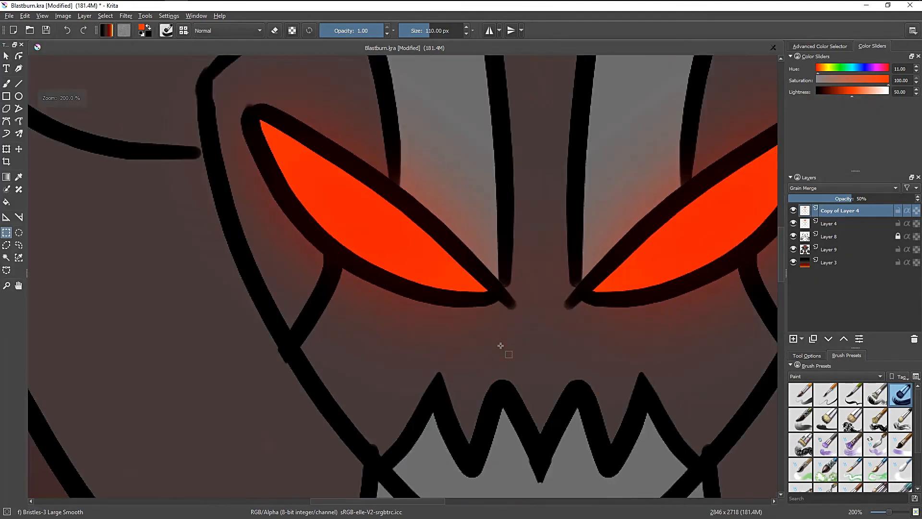
scroll(502, 295, "down", 4)
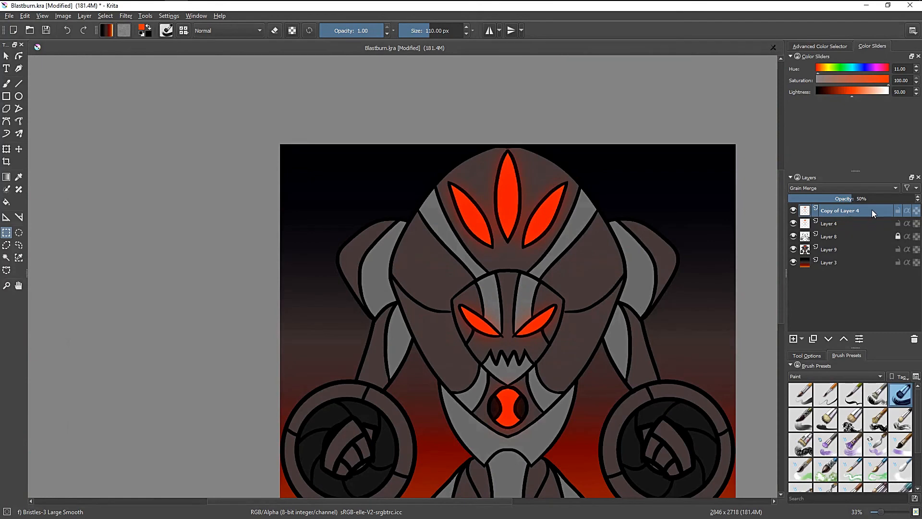
Raise the opacity of the Grain Merge copy to 72% and of the original Layer 4 to 73%.
left_click(881, 198)
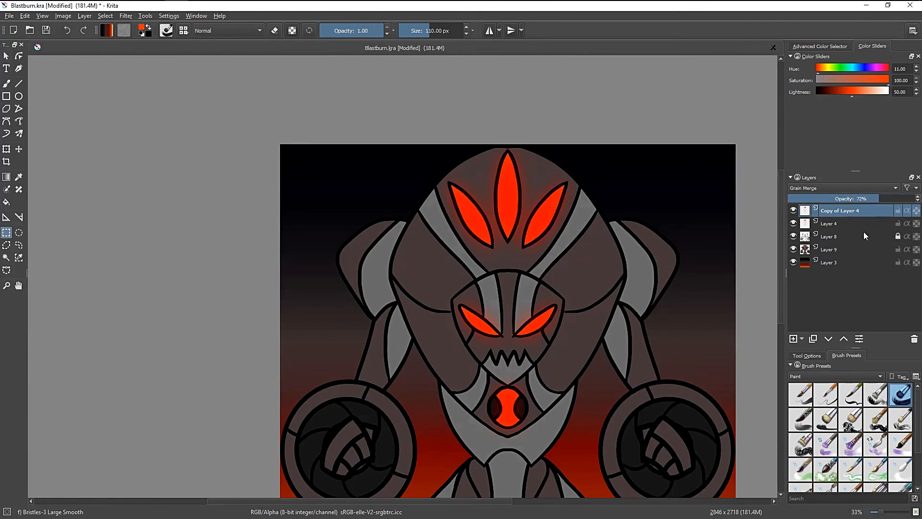
left_click(864, 226)
left_click(882, 200)
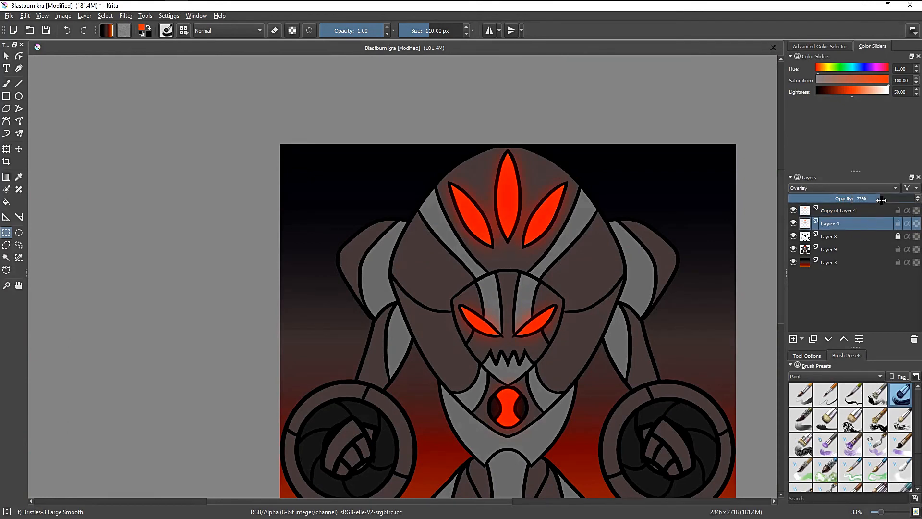
Duplicate the Grain Merge copy of Layer 4 and set the new top copy's opacity to 19%.
left_click(858, 213)
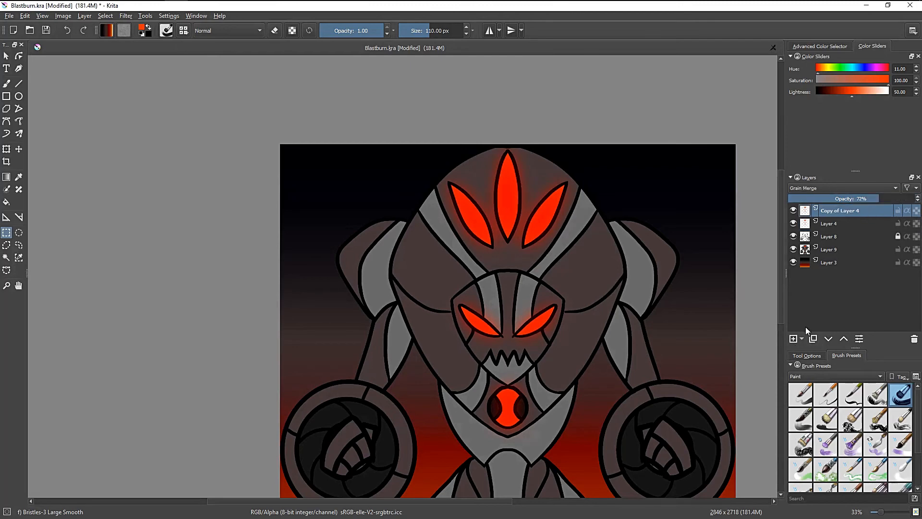
scroll(584, 363, "down", 4)
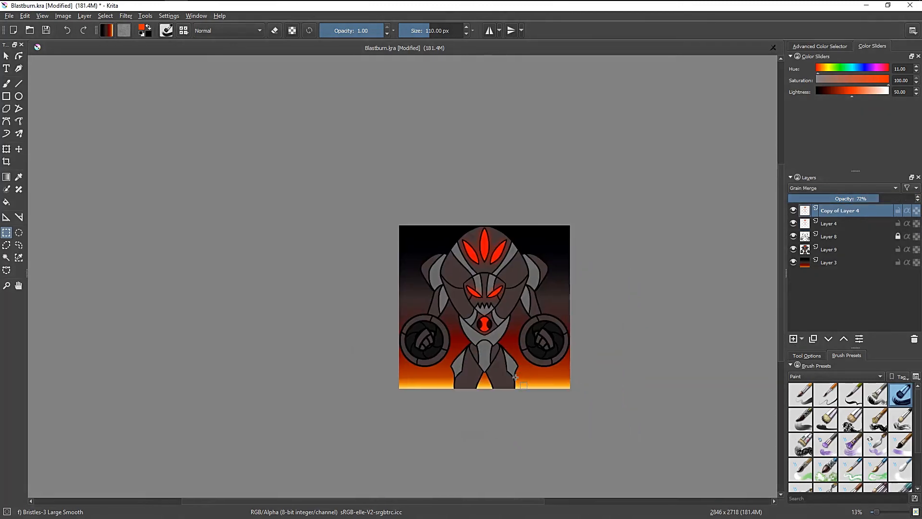
scroll(553, 317, "up", 4)
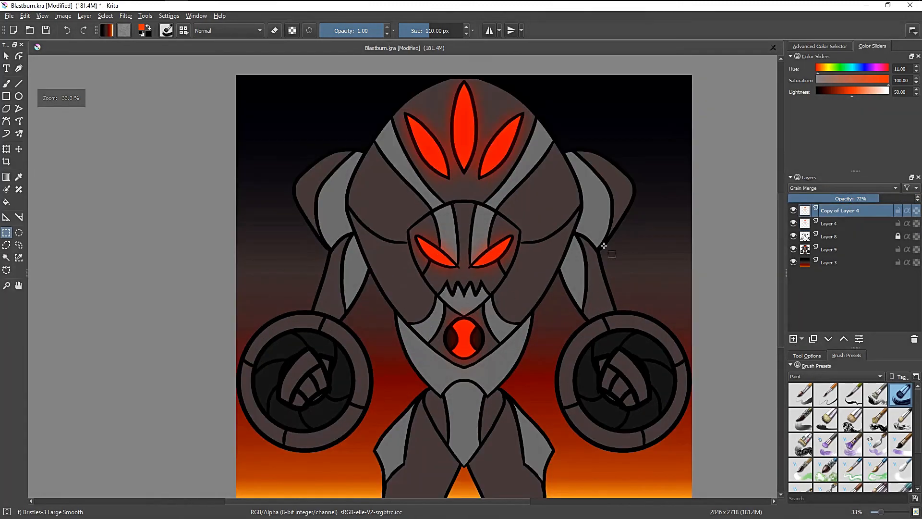
left_click(813, 339)
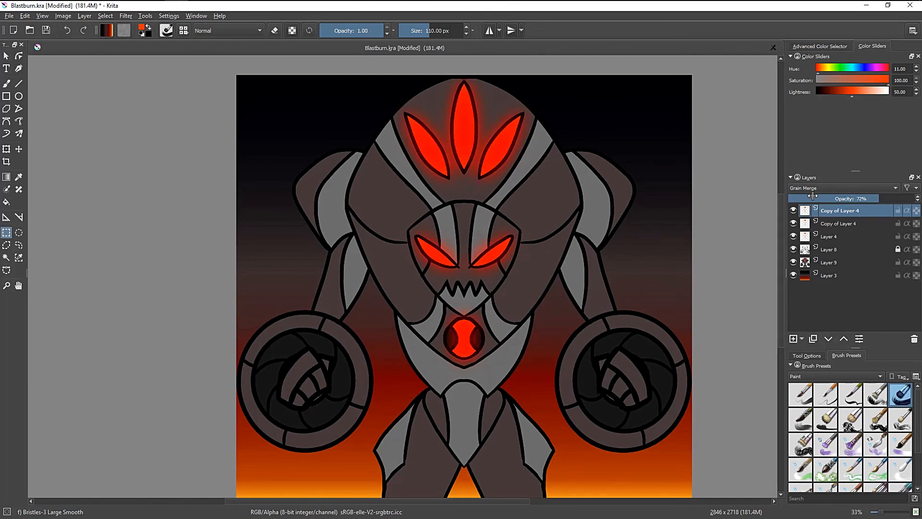
left_click(813, 196)
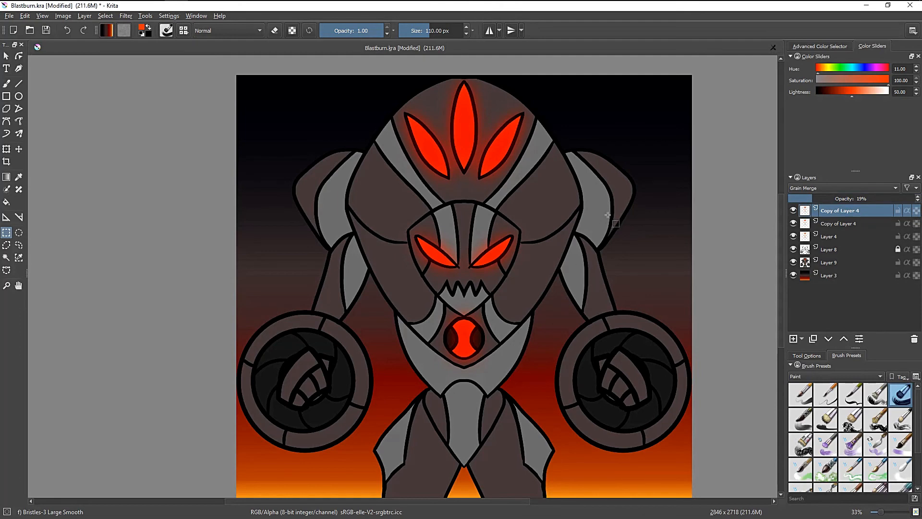
Set the top copy of Layer 4 to Normal blending mode at 100% opacity.
scroll(807, 189, "down", 2)
scroll(807, 189, "down", 5)
left_click_drag(828, 198, 915, 198)
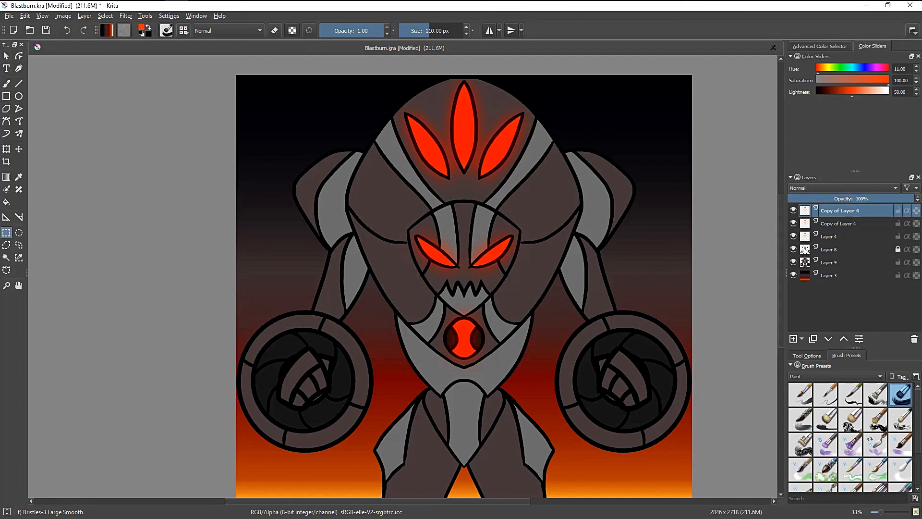
Try blending modes such as Hard Mix, Geometric Mean, Destination Atop and Allanon on the top copy, then return it to Normal.
scroll(820, 187, "up", 3)
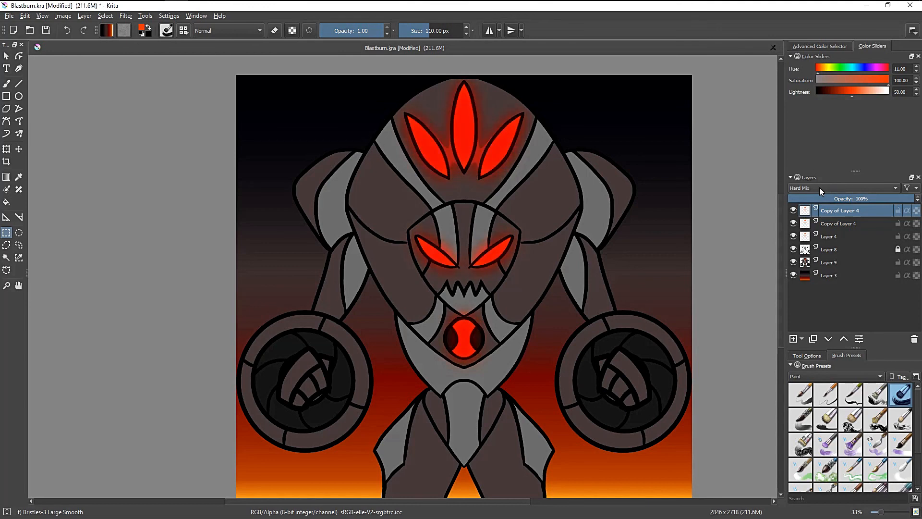
scroll(820, 188, "up", 4)
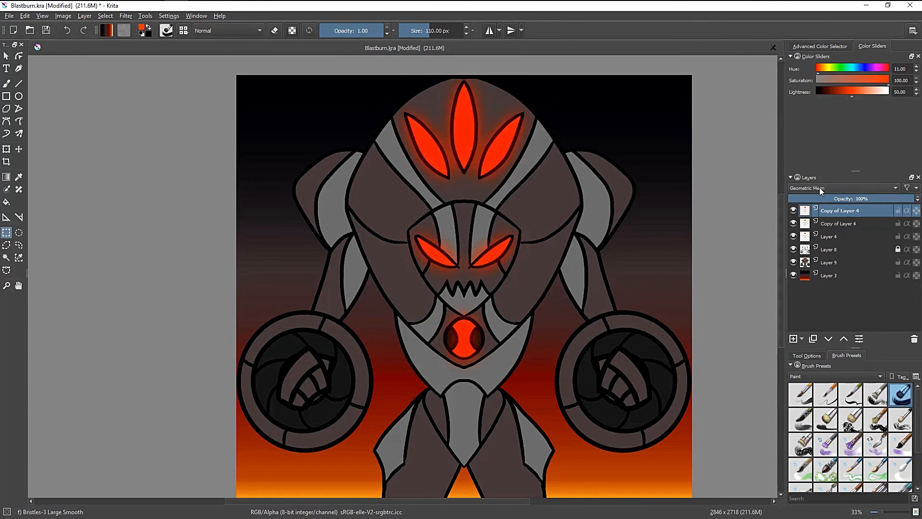
scroll(820, 188, "up", 1)
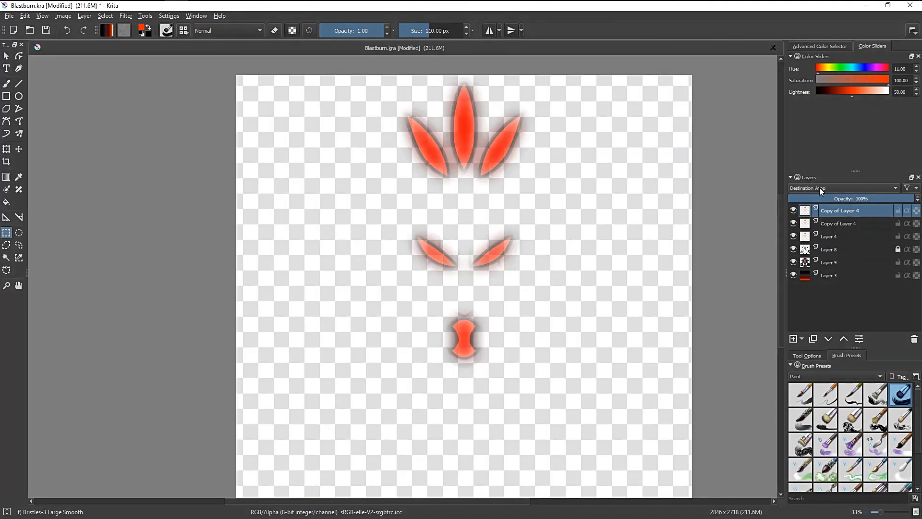
scroll(820, 187, "up", 1)
scroll(819, 187, "up", 3)
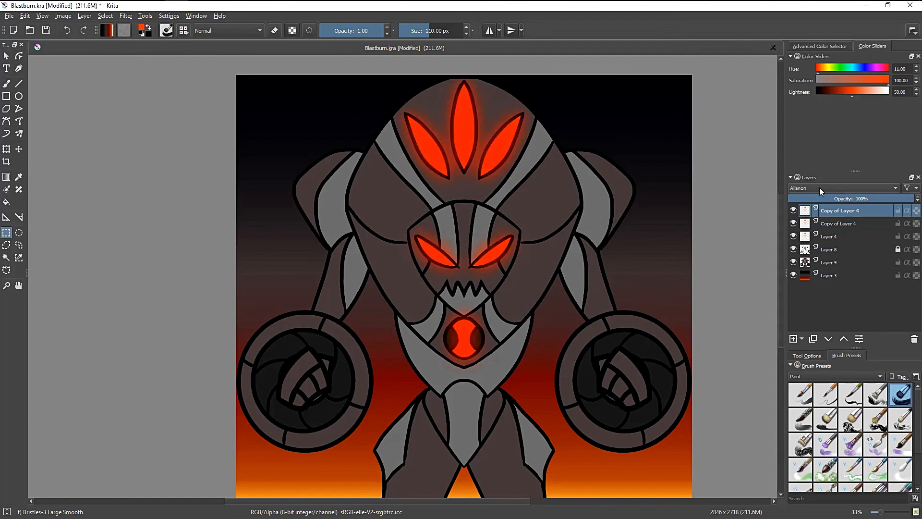
scroll(820, 187, "up", 2)
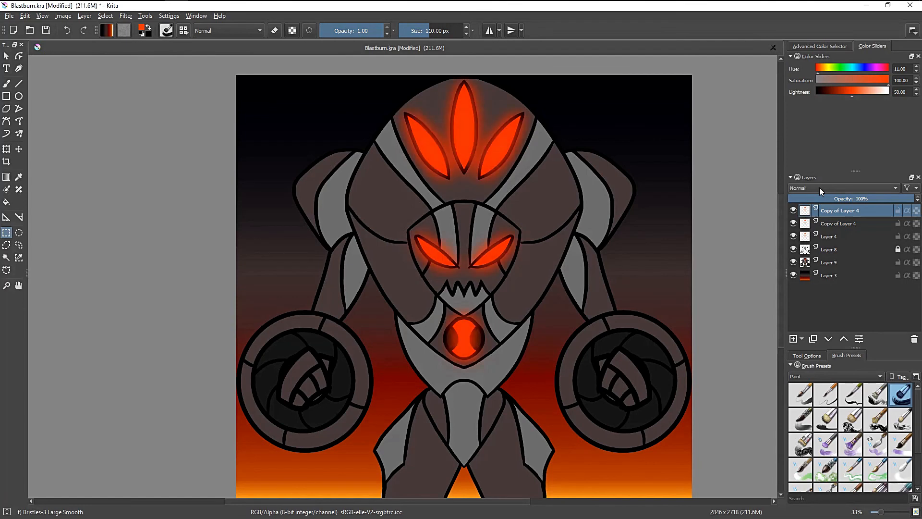